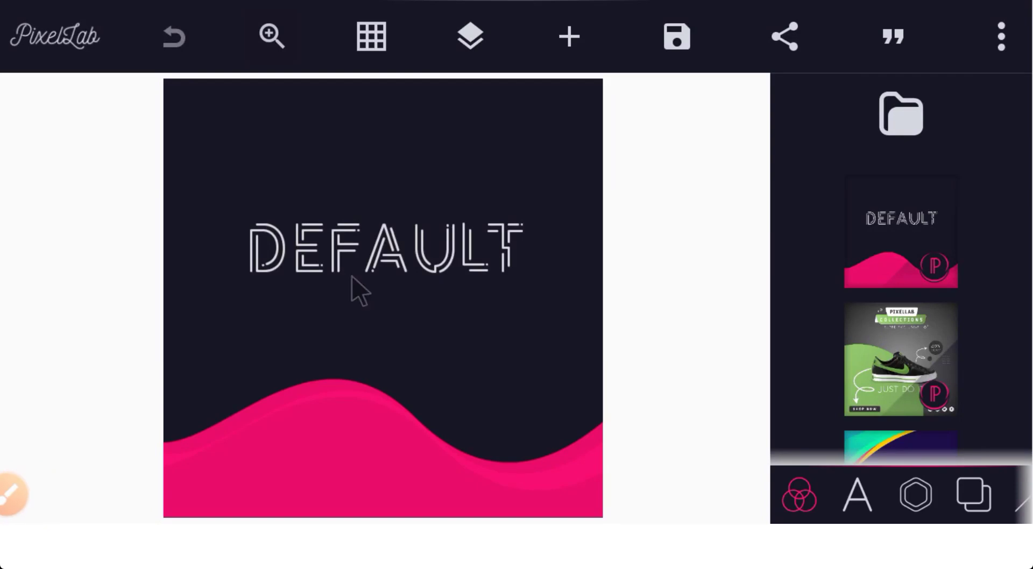
# Select the DEFAULT text and drag it slightly upward on the dark poster
pyautogui.click(449, 219)
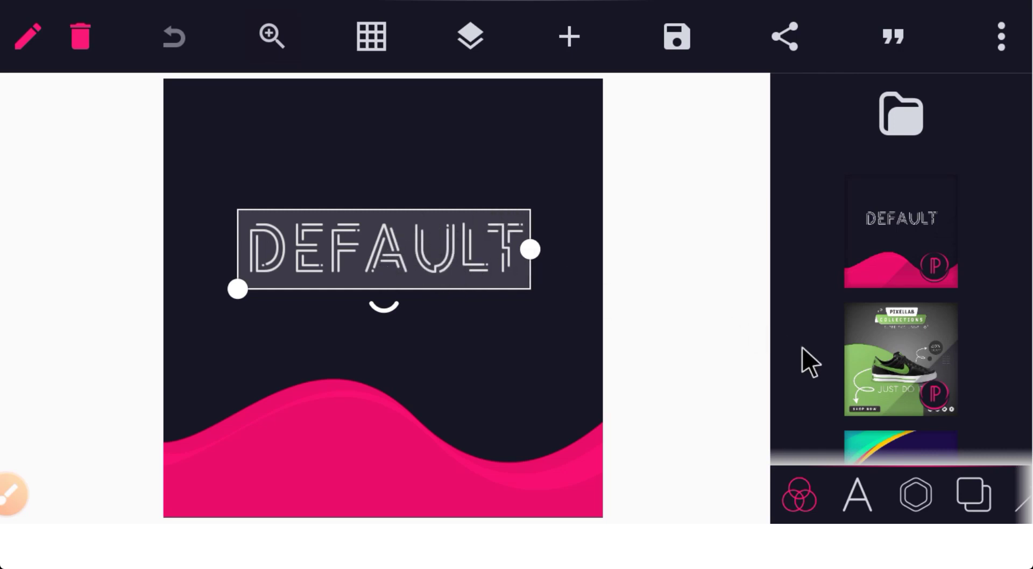
pyautogui.moveTo(373, 285); pyautogui.dragTo(368, 242)
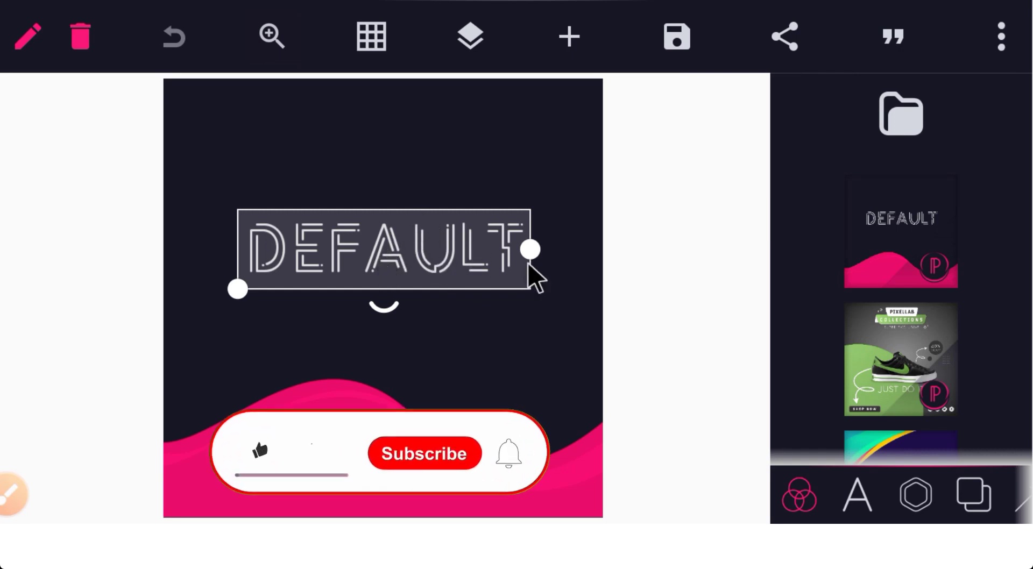
pyautogui.moveTo(376, 268); pyautogui.dragTo(371, 249)
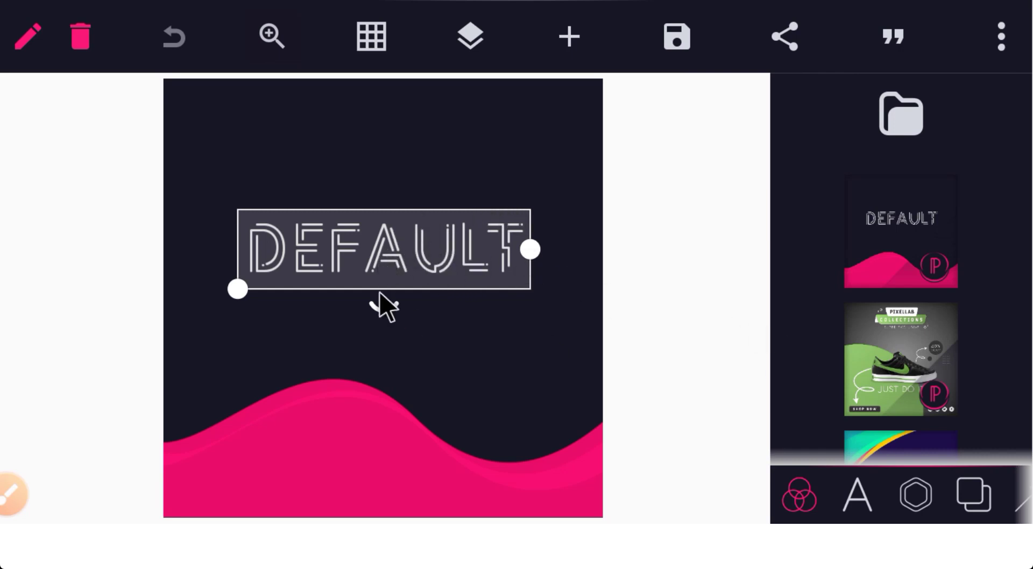
pyautogui.moveTo(381, 269)
pyautogui.mouseDown()
pyautogui.moveTo(386, 220)
pyautogui.moveTo(370, 243)
pyautogui.mouseUp()
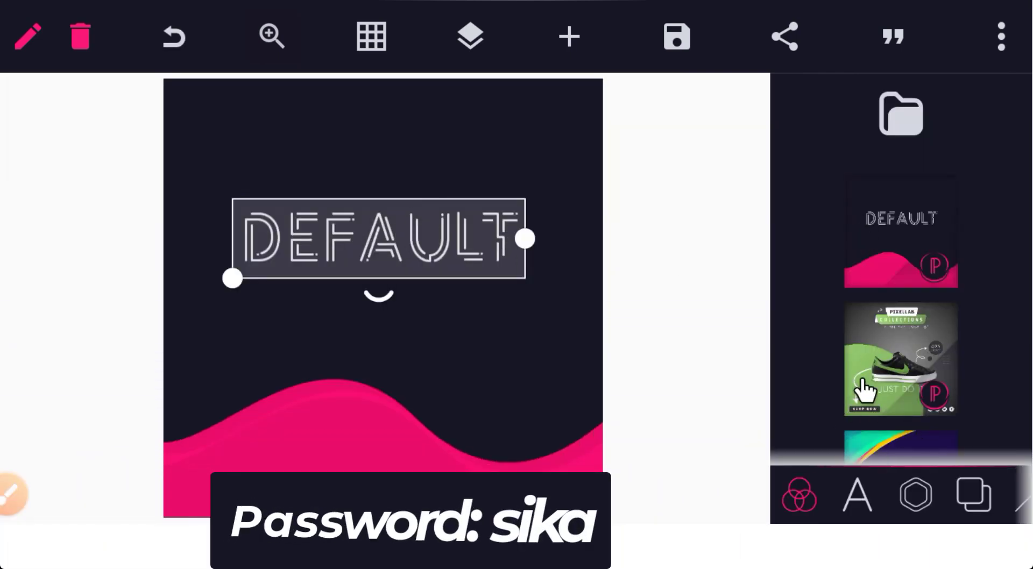
pyautogui.click(865, 490)
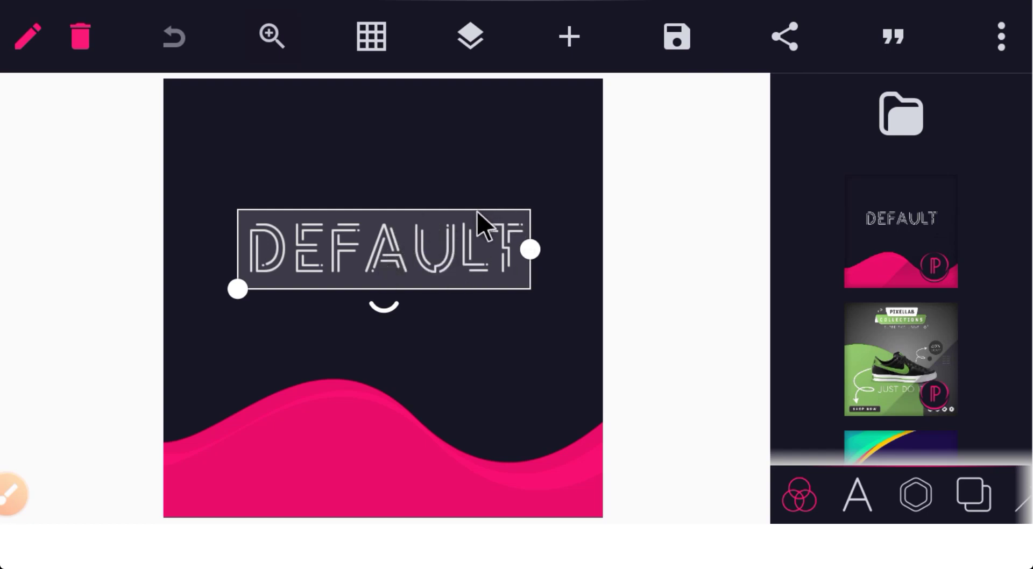
pyautogui.moveTo(380, 283)
pyautogui.mouseDown()
pyautogui.moveTo(379, 224)
pyautogui.moveTo(372, 238)
pyautogui.mouseUp()
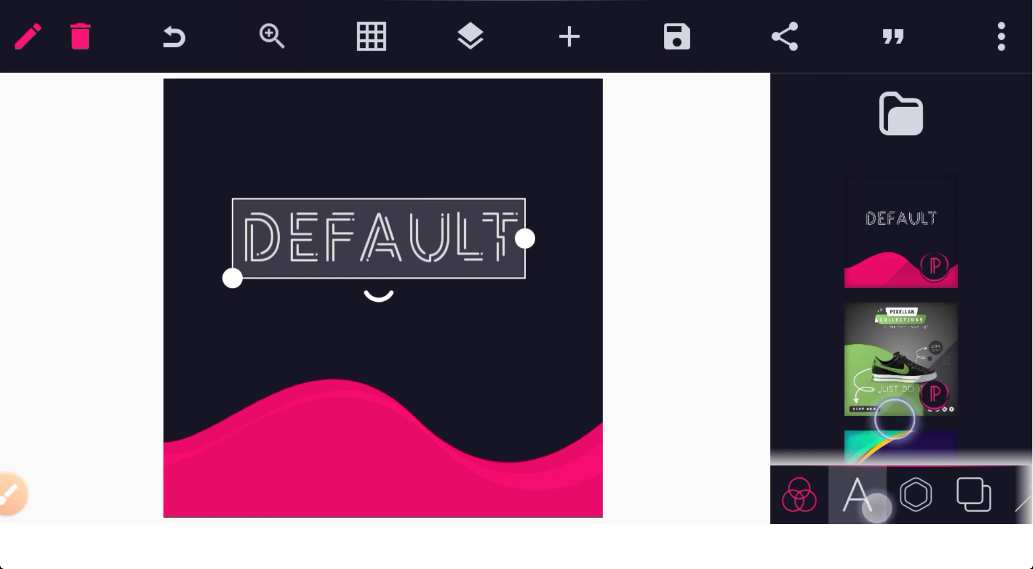
# Open the Font chooser from the DEFAULT text options
pyautogui.click(868, 498)
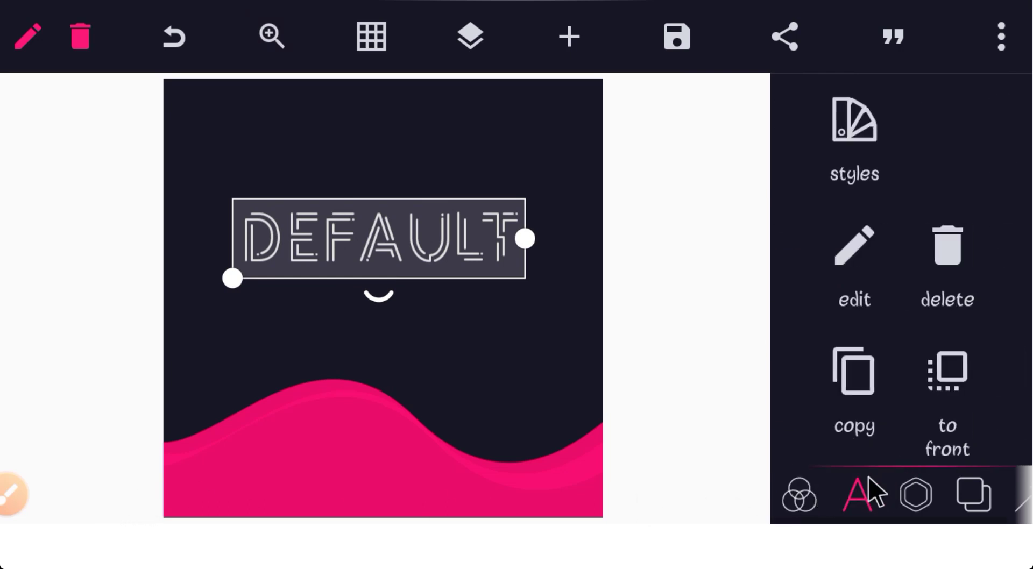
pyautogui.scroll(-5, 870, 308)
pyautogui.scroll(-5, 871, 323)
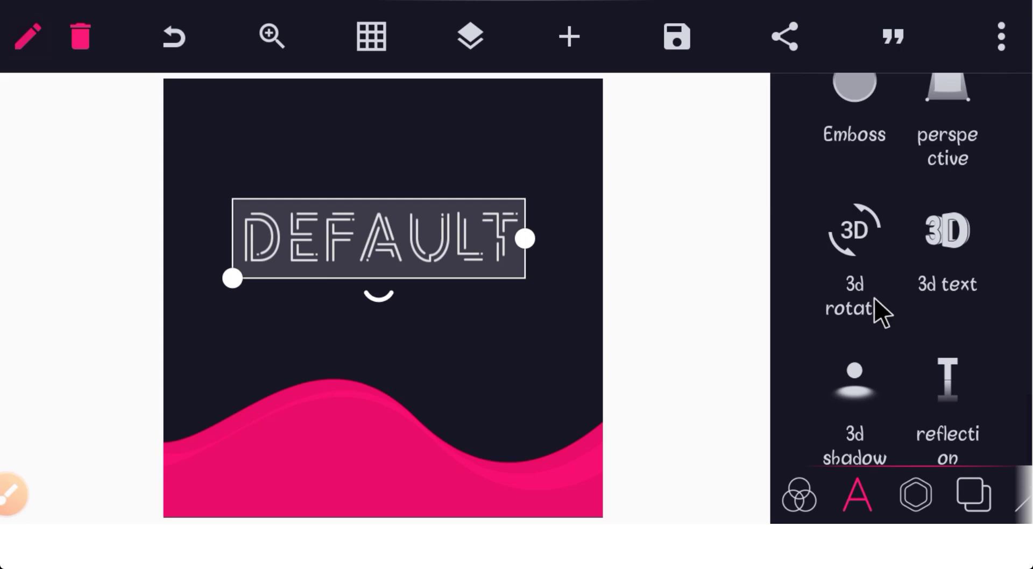
pyautogui.scroll(3, 910, 277)
pyautogui.scroll(2, 865, 232)
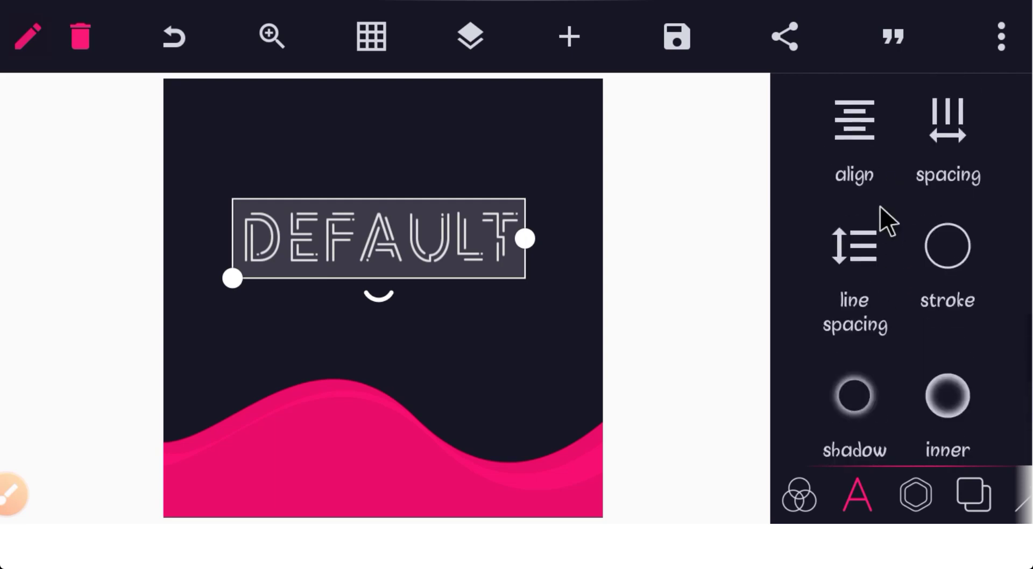
pyautogui.scroll(5, 850, 226)
pyautogui.click(878, 370)
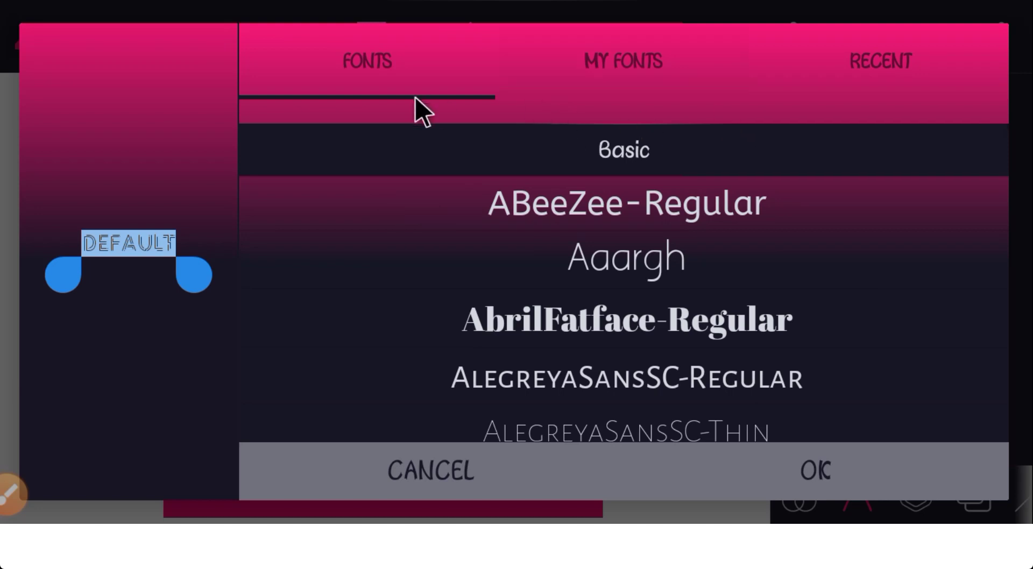
# Work in the font chooser showing Basic fonts like ABeeZee-Regular and Aaargh
pyautogui.click(13, 493)
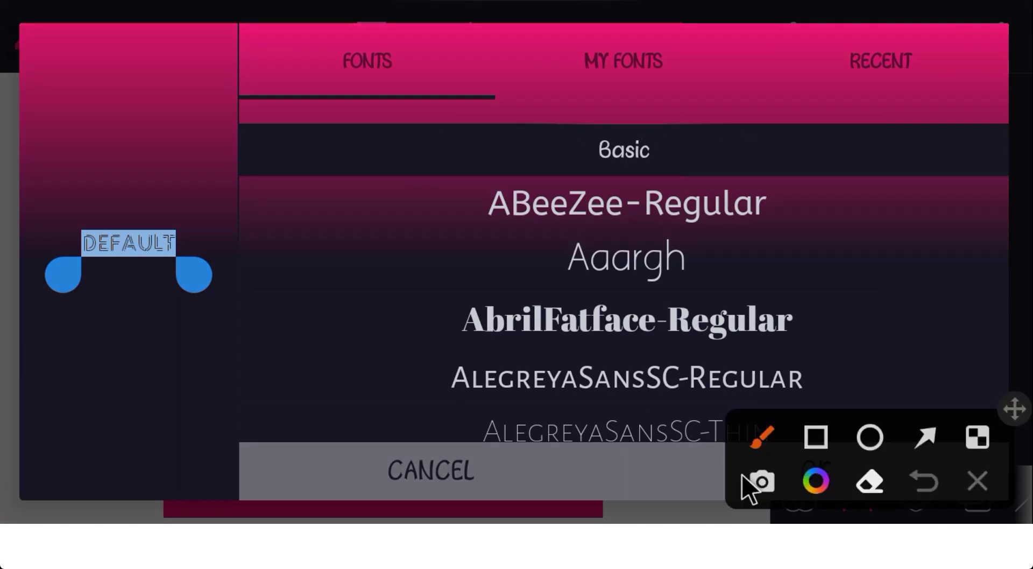
pyautogui.click(816, 436)
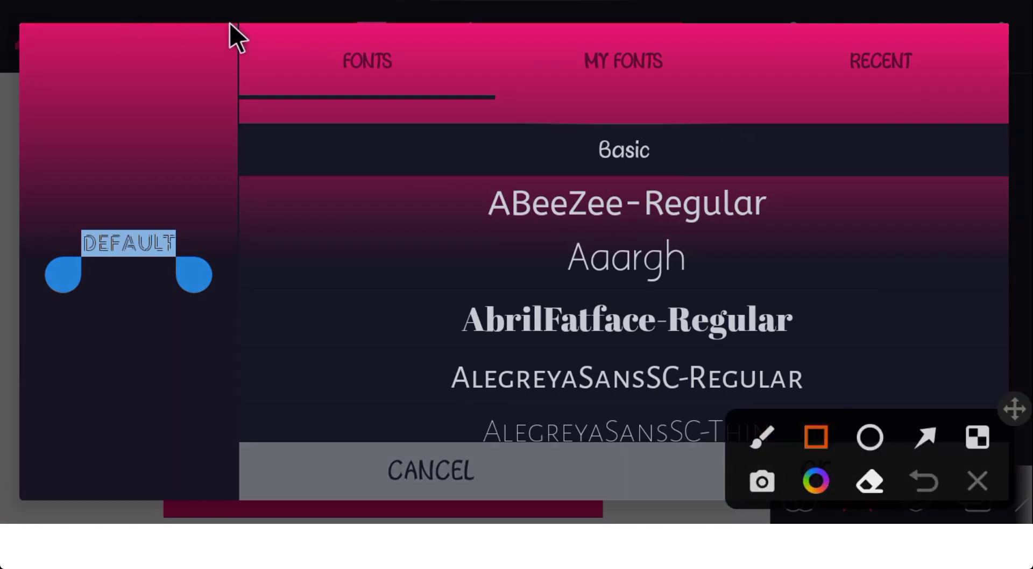
pyautogui.moveTo(230, 23)
pyautogui.mouseDown()
pyautogui.moveTo(547, 105)
pyautogui.moveTo(1007, 107)
pyautogui.mouseUp()
pyautogui.moveTo(295, 42); pyautogui.dragTo(470, 90)
pyautogui.moveTo(608, 61); pyautogui.dragTo(686, 89)
pyautogui.moveTo(819, 38); pyautogui.dragTo(971, 92)
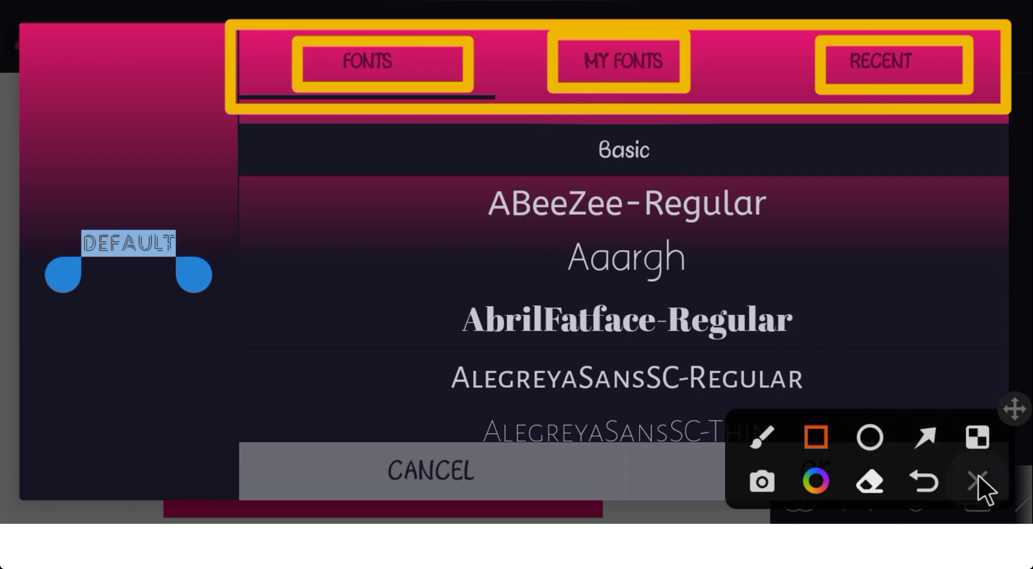
pyautogui.click(920, 438)
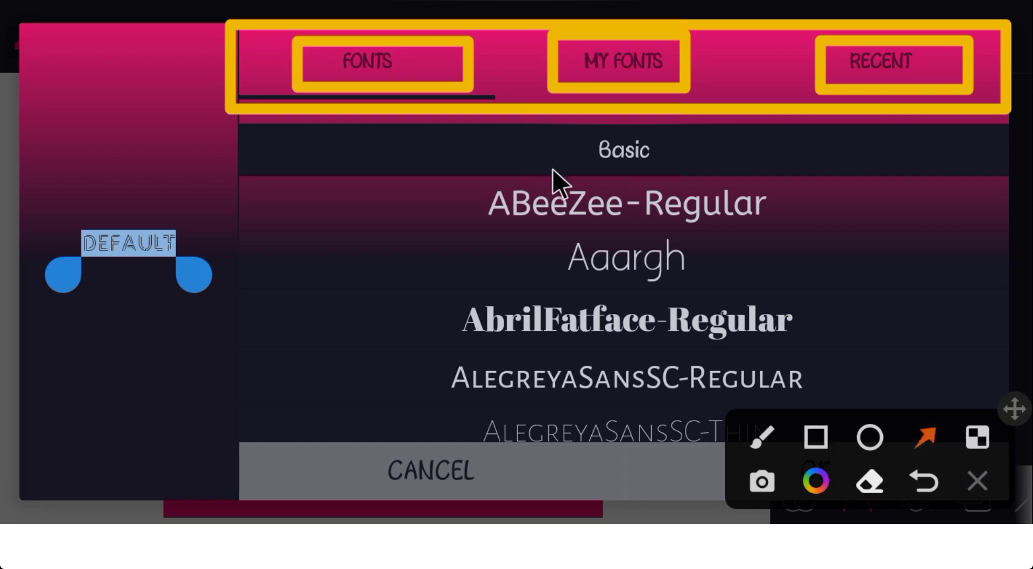
pyautogui.moveTo(556, 138); pyautogui.dragTo(607, 67)
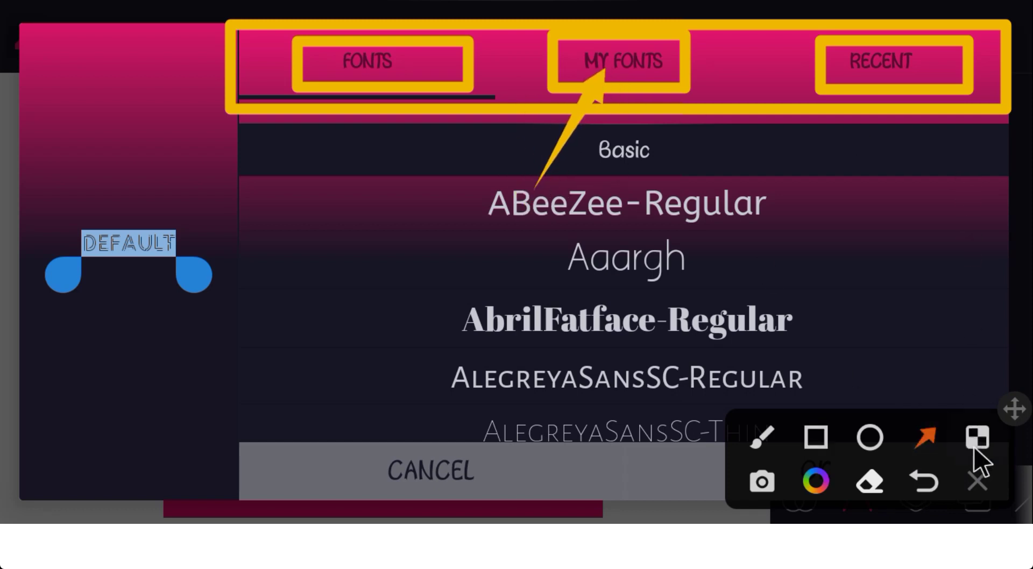
pyautogui.click(977, 481)
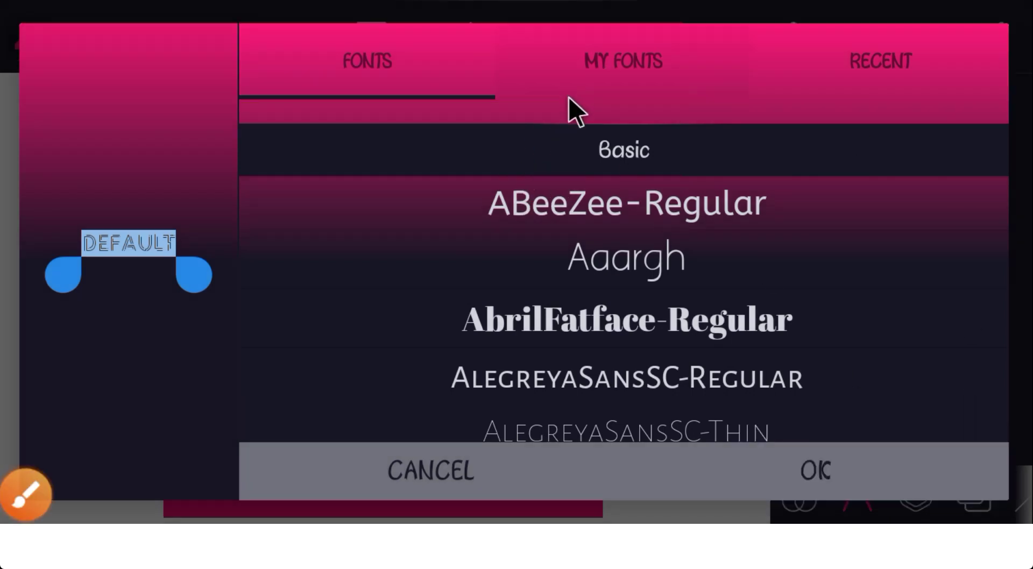
pyautogui.click(619, 56)
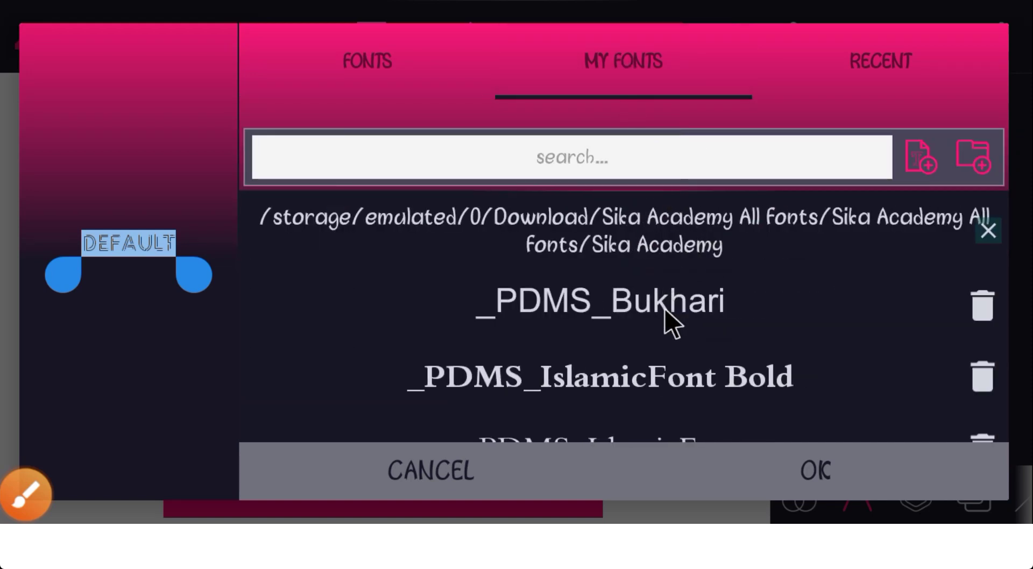
pyautogui.scroll(-5, 665, 318)
pyautogui.scroll(-5, 664, 323)
pyautogui.scroll(-3, 662, 331)
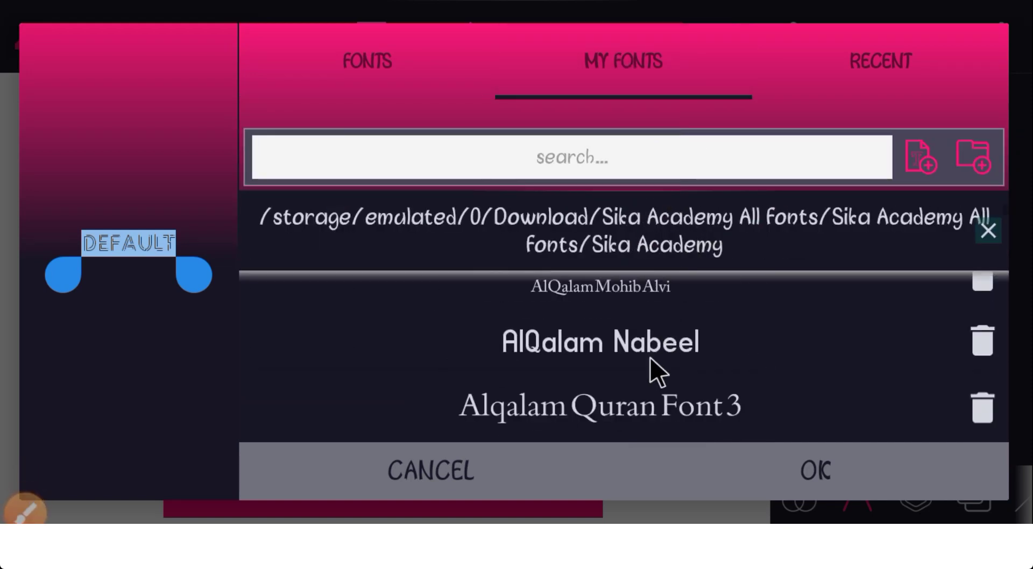
pyautogui.scroll(-5, 675, 372)
pyautogui.scroll(-5, 678, 365)
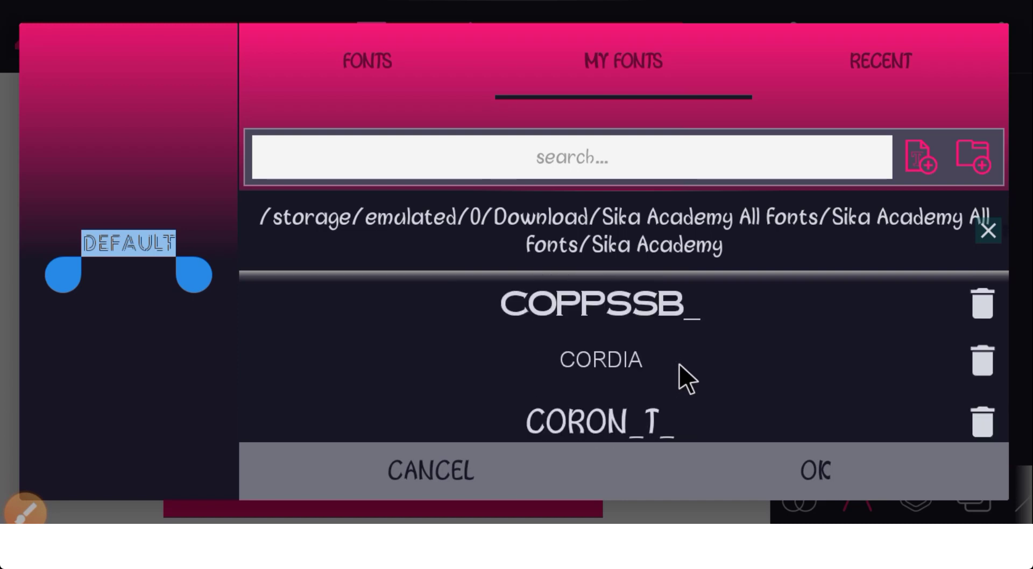
pyautogui.scroll(-5, 678, 364)
pyautogui.scroll(-5, 679, 364)
pyautogui.scroll(-3, 619, 335)
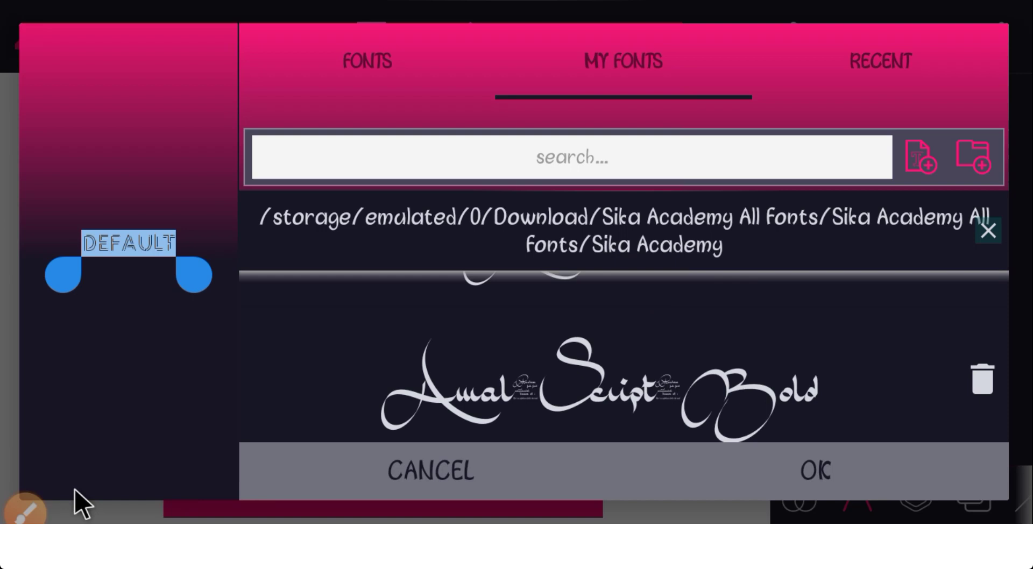
pyautogui.click(24, 510)
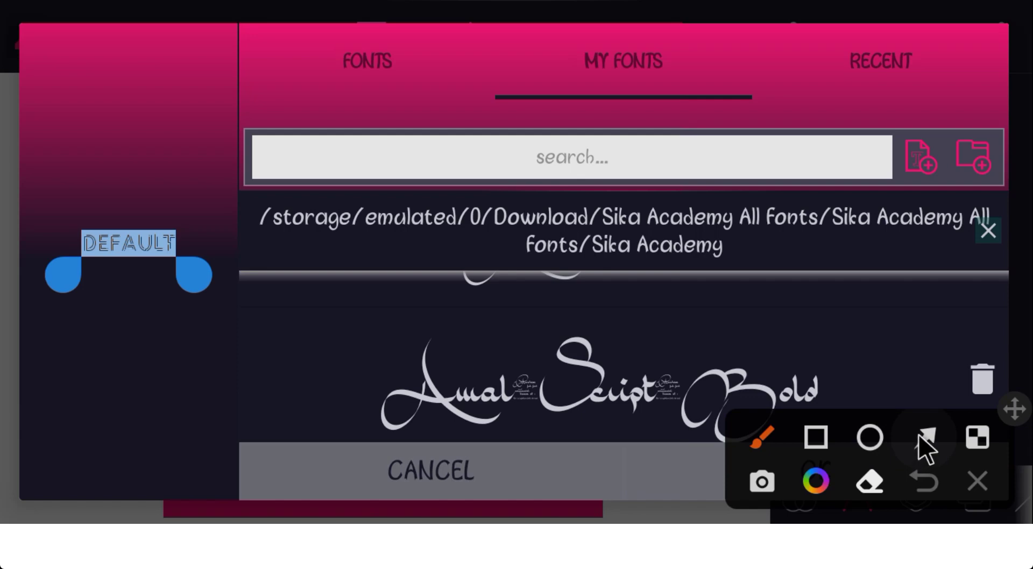
pyautogui.click(921, 435)
pyautogui.moveTo(951, 198); pyautogui.dragTo(986, 149)
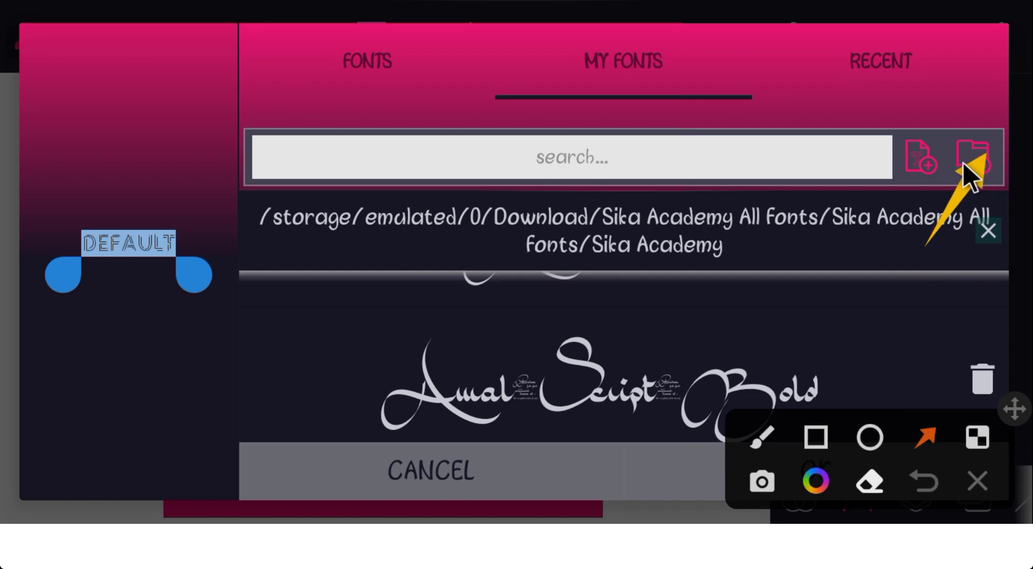
pyautogui.moveTo(986, 149); pyautogui.dragTo(915, 163)
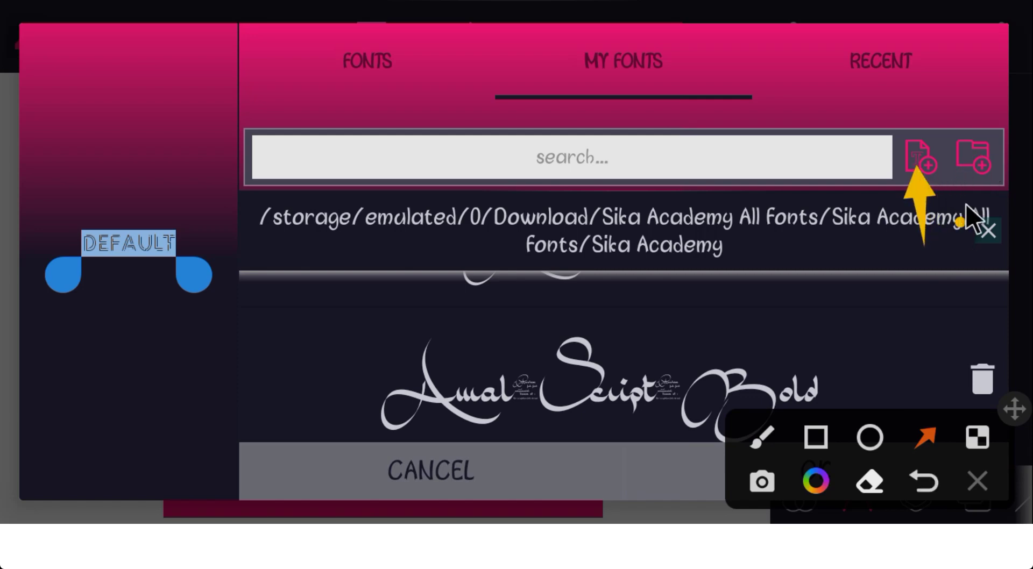
pyautogui.moveTo(966, 204); pyautogui.dragTo(978, 151)
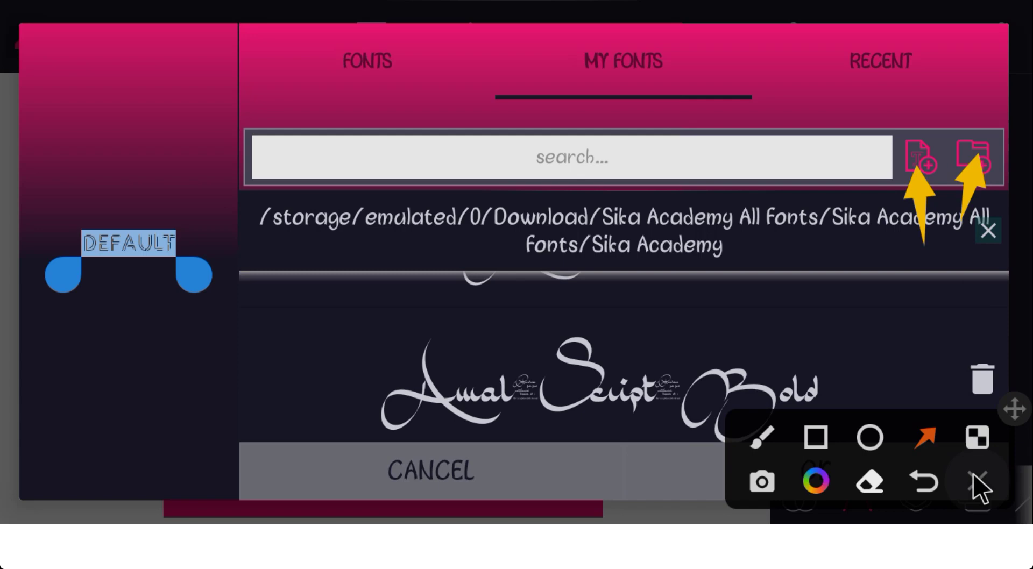
pyautogui.click(931, 480)
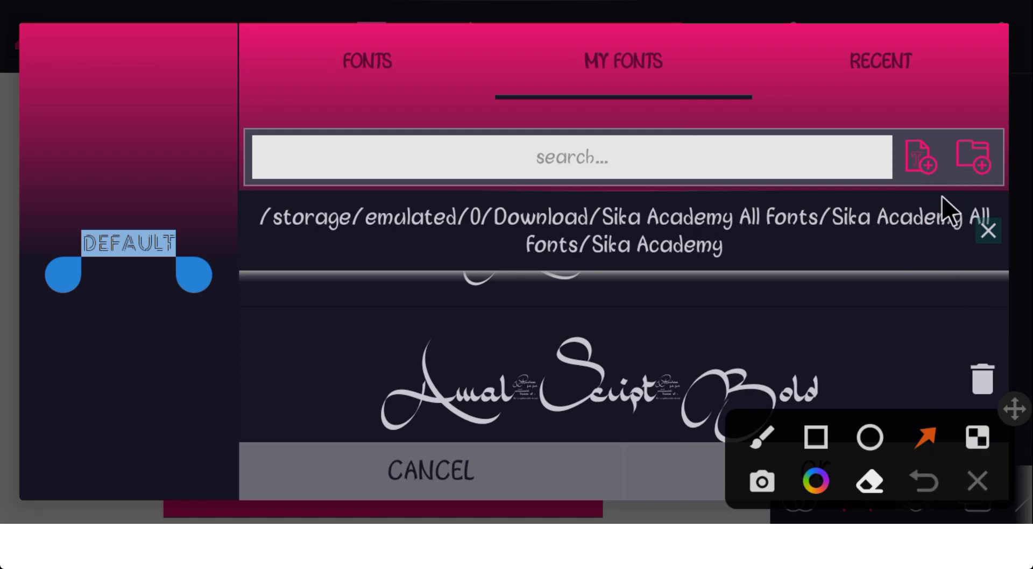
pyautogui.moveTo(960, 216); pyautogui.dragTo(976, 162)
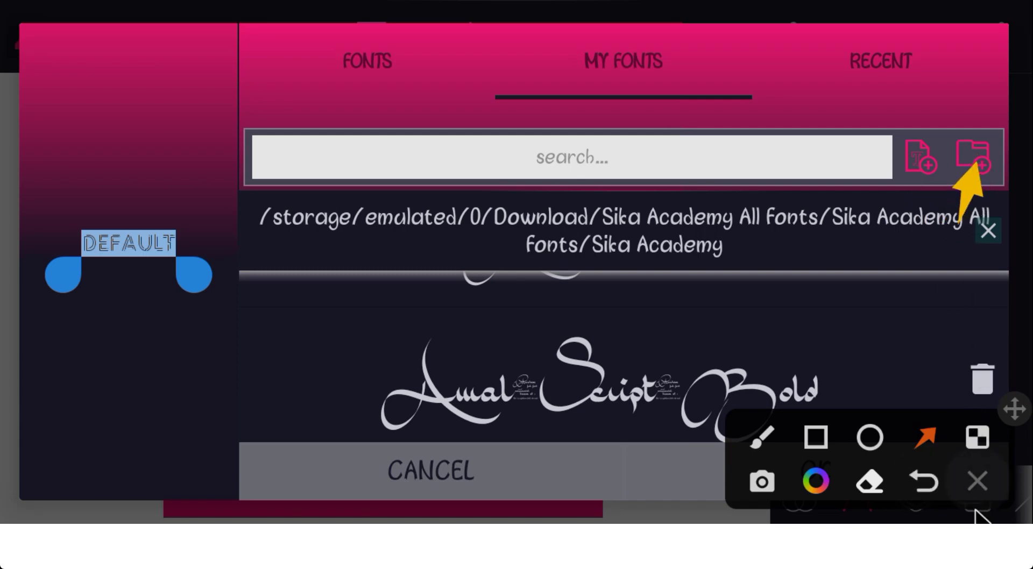
pyautogui.click(978, 490)
# Start adding a font folder and scroll through the storage folder list
pyautogui.click(971, 169)
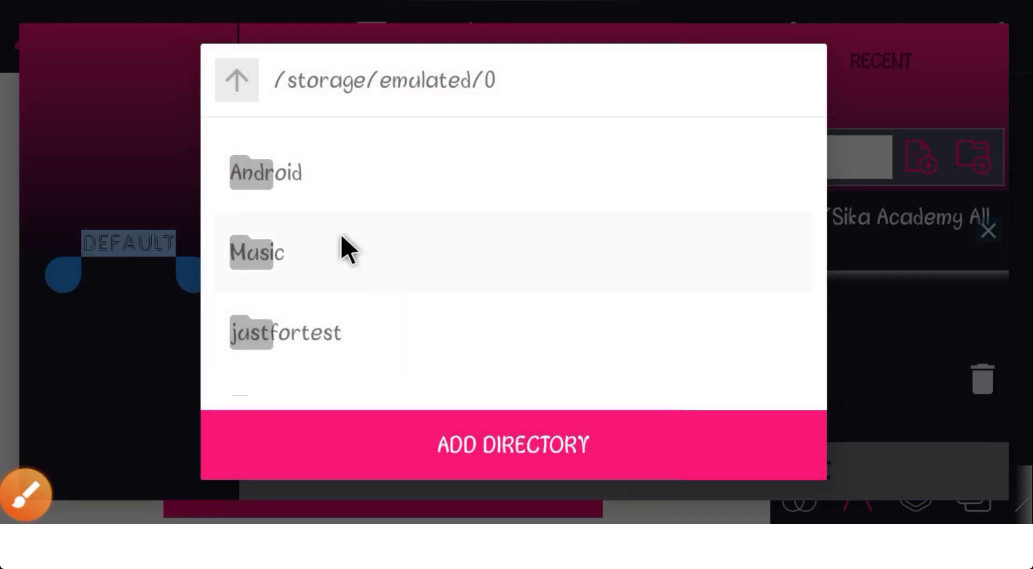
pyautogui.scroll(-1, 377, 249)
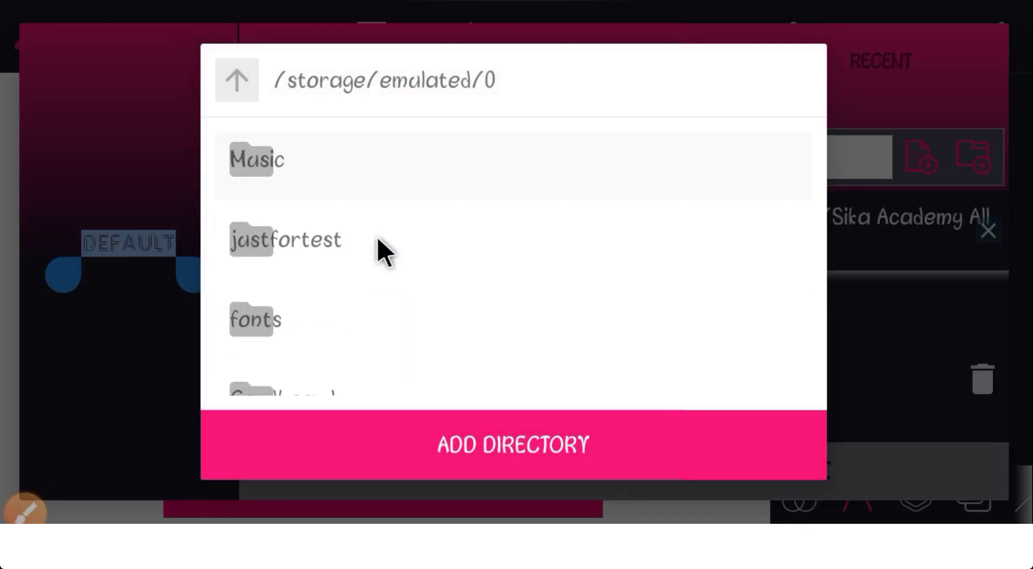
pyautogui.scroll(-1, 355, 282)
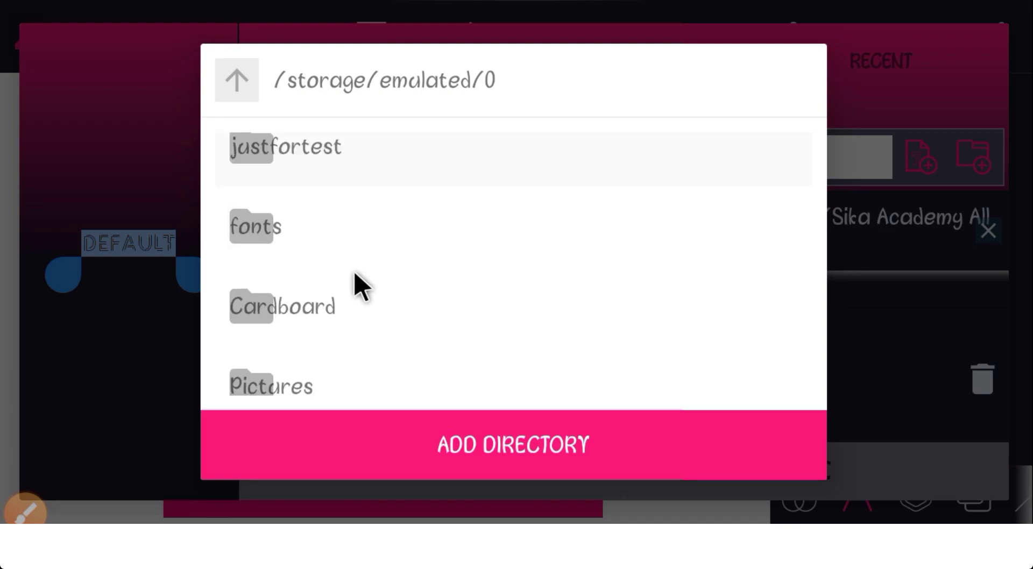
pyautogui.scroll(-1, 354, 277)
pyautogui.scroll(-1, 360, 273)
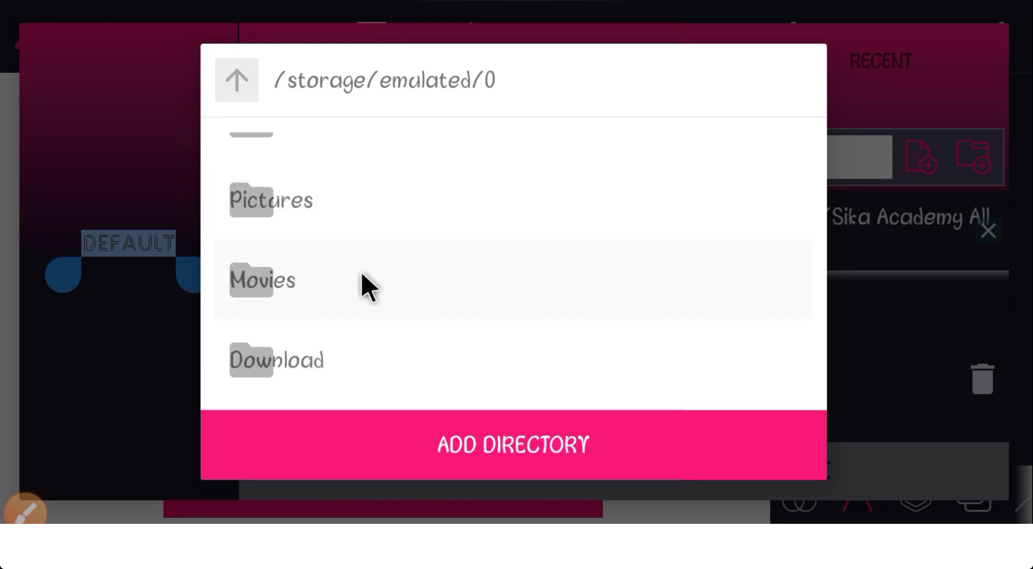
pyautogui.scroll(1, 360, 274)
pyautogui.scroll(-5, 334, 253)
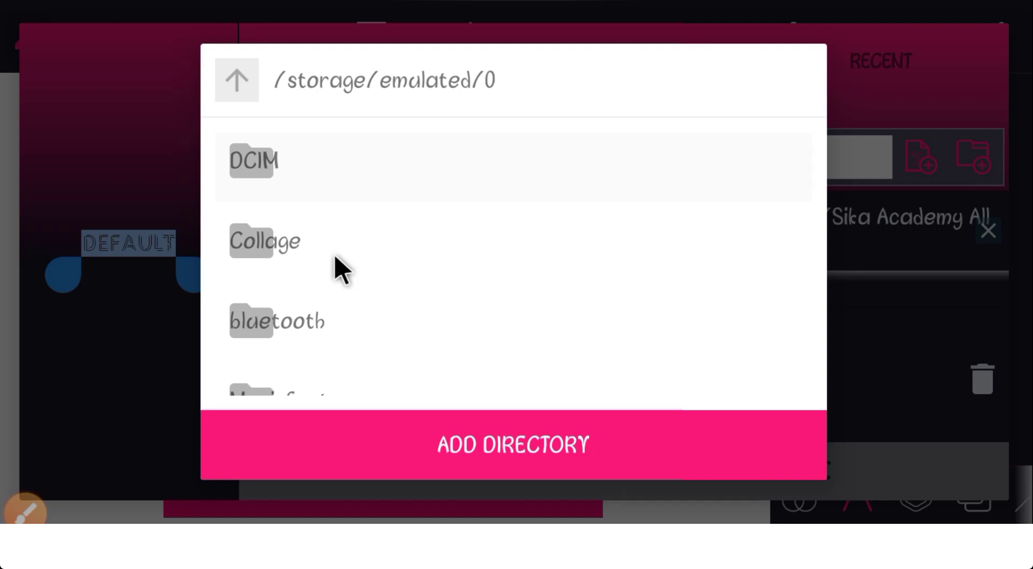
pyautogui.scroll(1, 300, 285)
pyautogui.scroll(1, 300, 260)
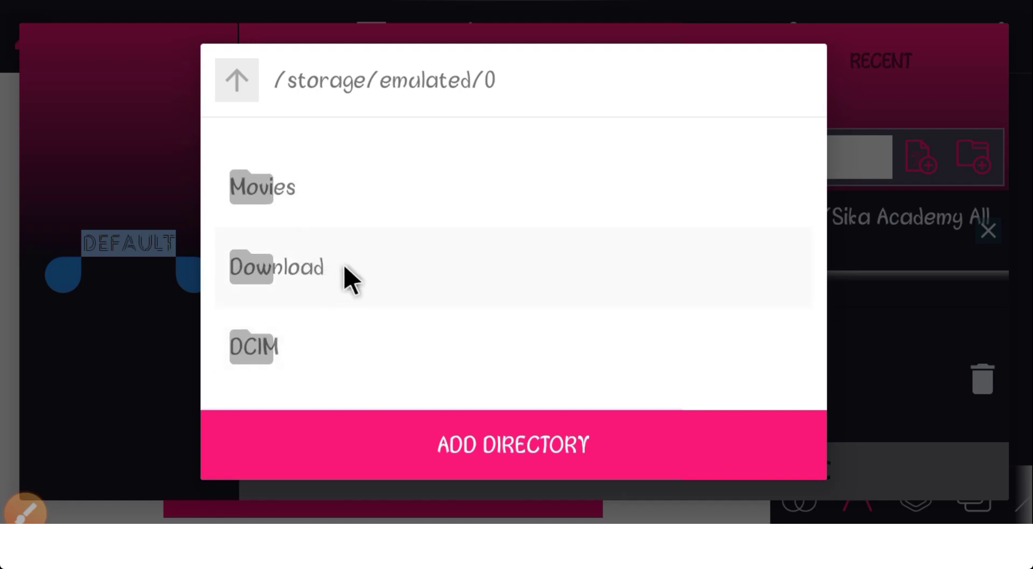
# Browse into Download > Sika Academy All fonts > Sika Academy All Fonts > Sika Academy
pyautogui.click(351, 276)
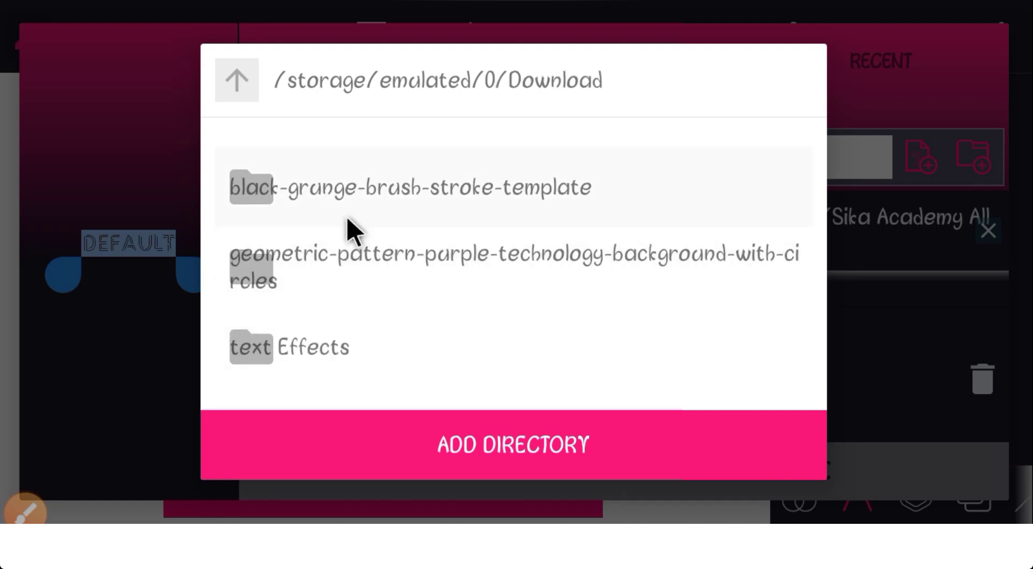
pyautogui.scroll(-2, 352, 231)
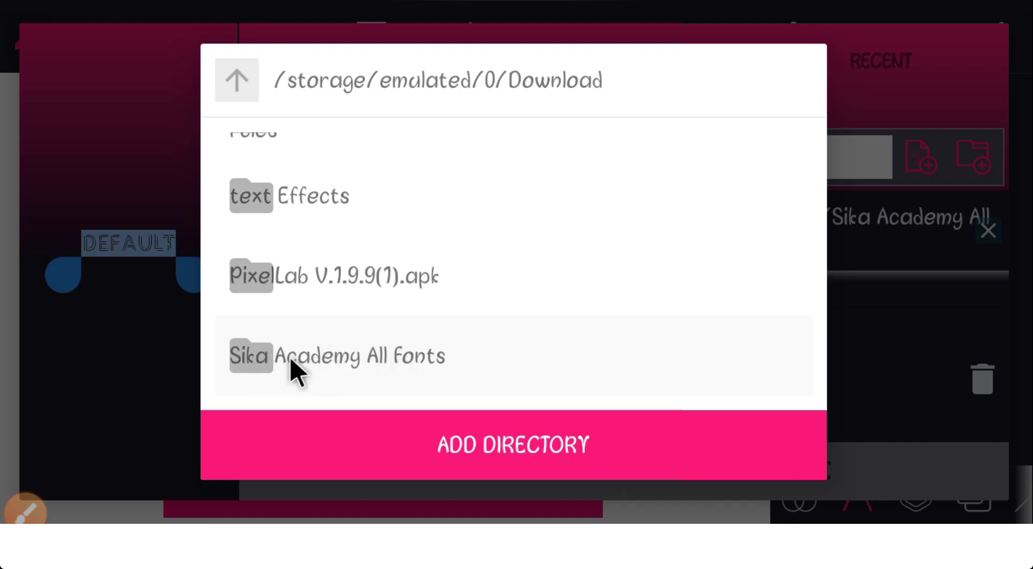
pyautogui.click(317, 361)
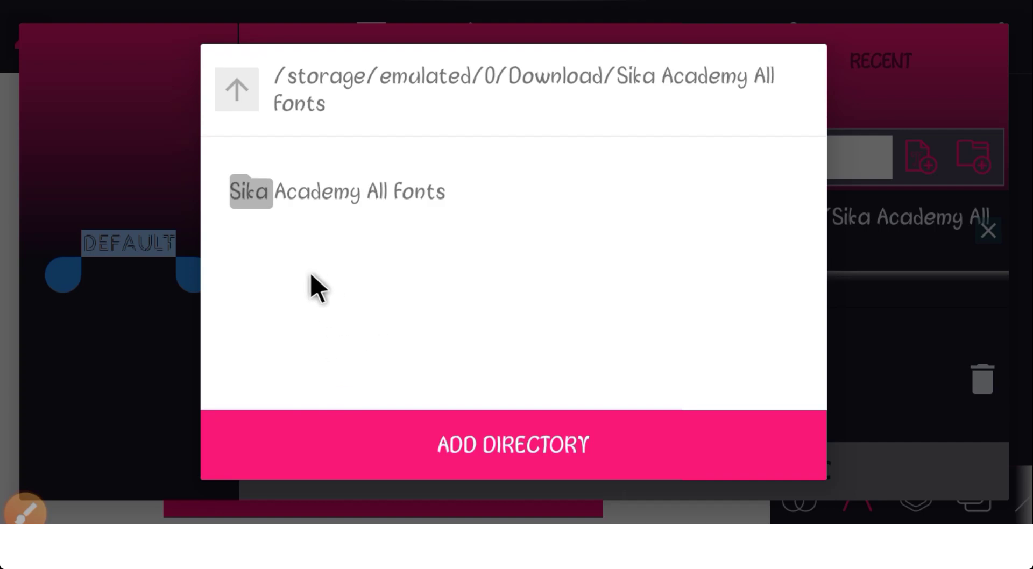
pyautogui.click(326, 203)
pyautogui.click(319, 205)
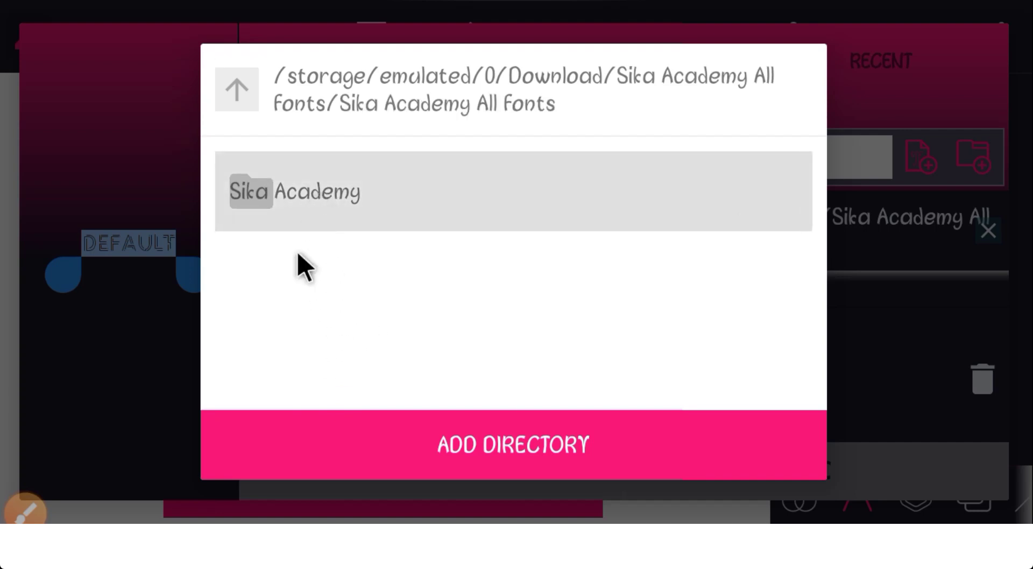
# Look through the Sika Academy .ttf files, such as Al Qalam Quran 2
pyautogui.scroll(-5, 387, 281)
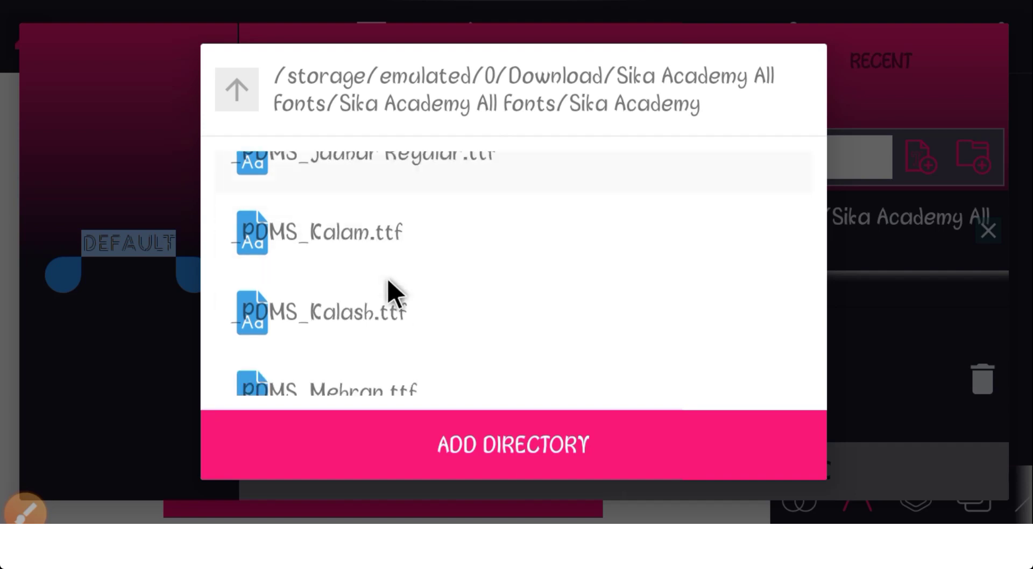
pyautogui.scroll(-5, 377, 292)
pyautogui.scroll(-5, 369, 301)
pyautogui.scroll(-5, 368, 301)
pyautogui.scroll(3, 368, 306)
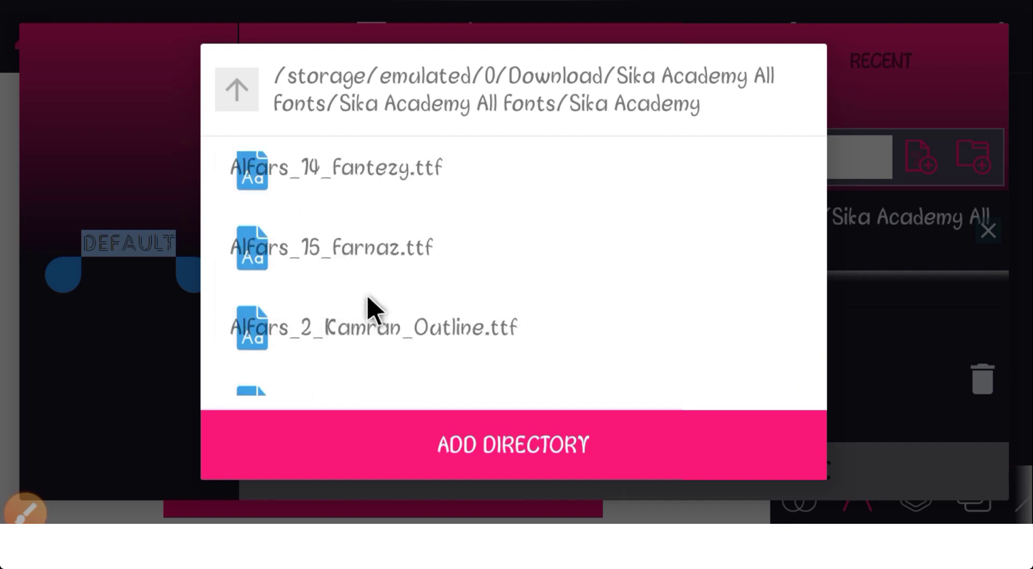
pyautogui.scroll(-5, 377, 307)
pyautogui.click(31, 516)
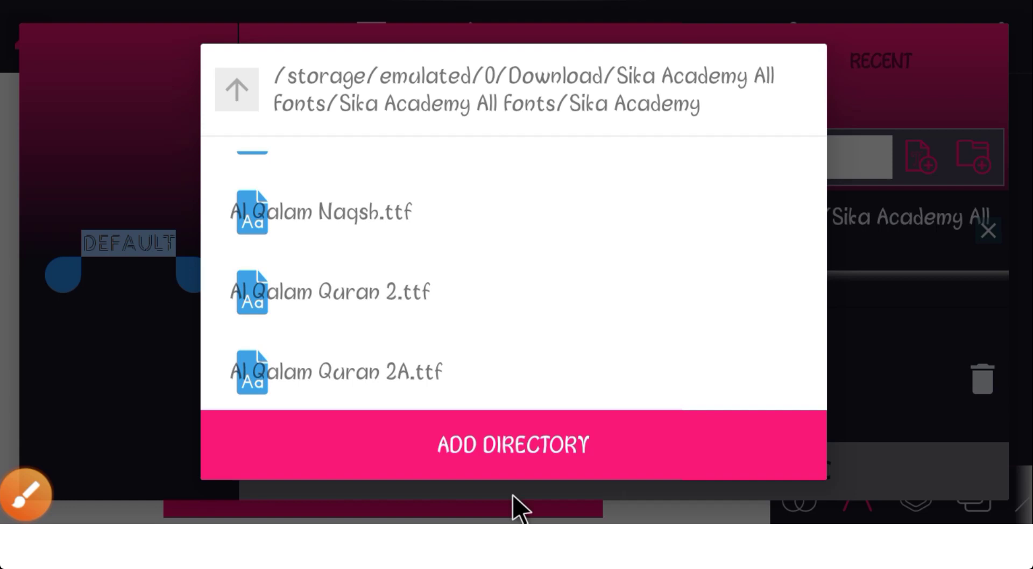
pyautogui.click(816, 440)
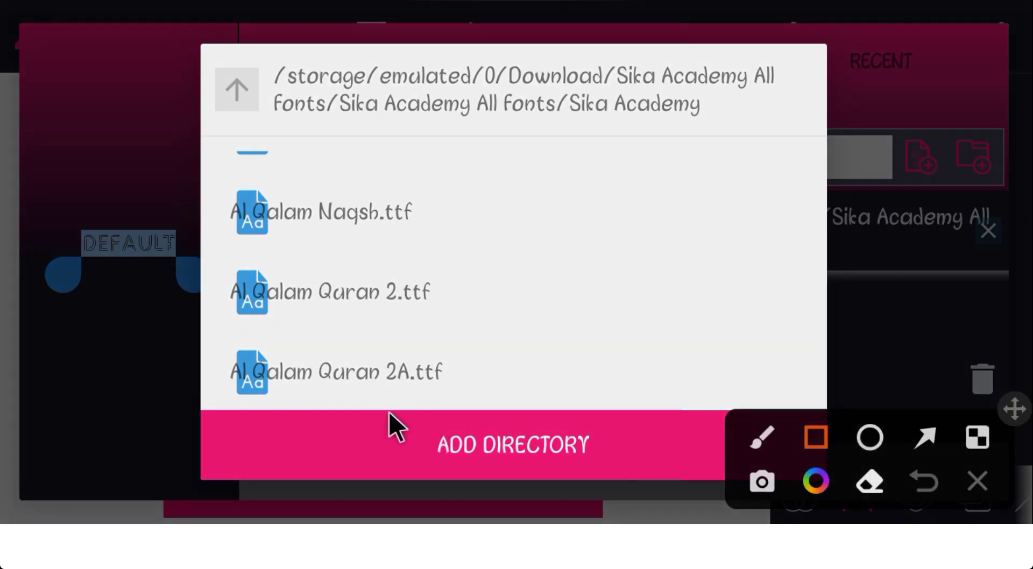
pyautogui.moveTo(404, 409); pyautogui.dragTo(627, 475)
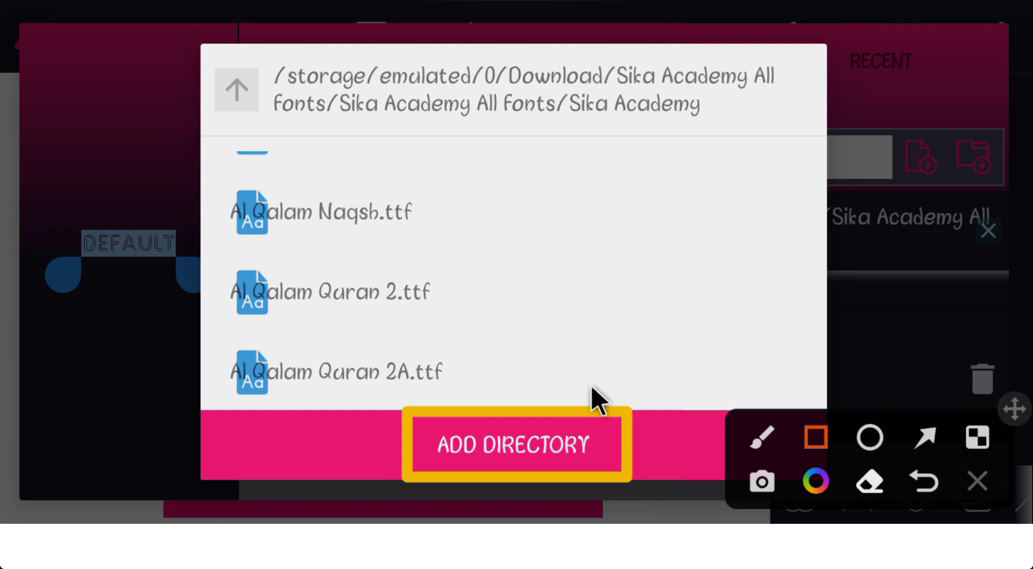
# Add the Sika Academy directory, then scroll My Fonts past _PDMS_Bukhari and Alqalam Quran Font 3
pyautogui.click(954, 484)
pyautogui.click(518, 449)
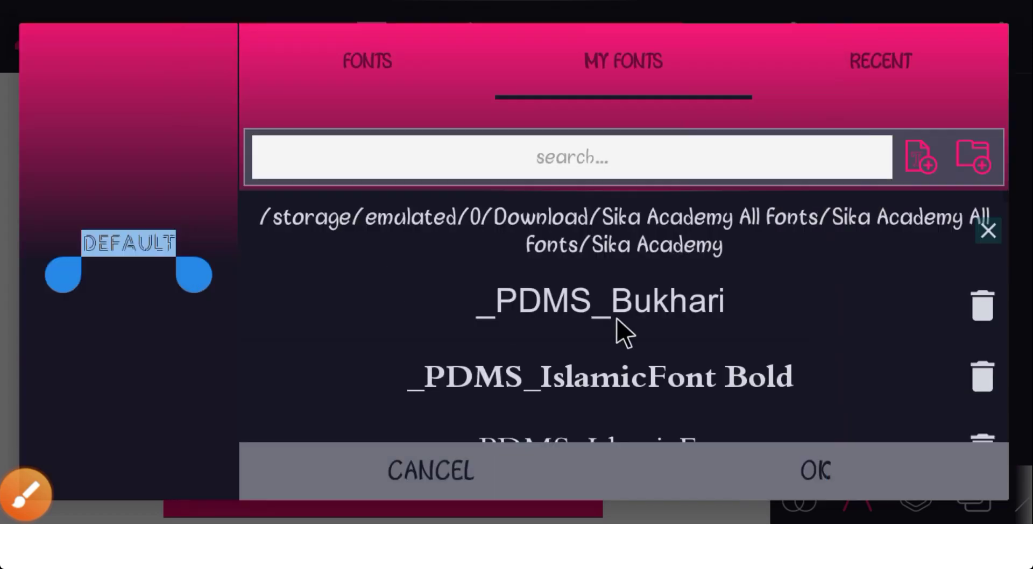
pyautogui.scroll(-5, 709, 331)
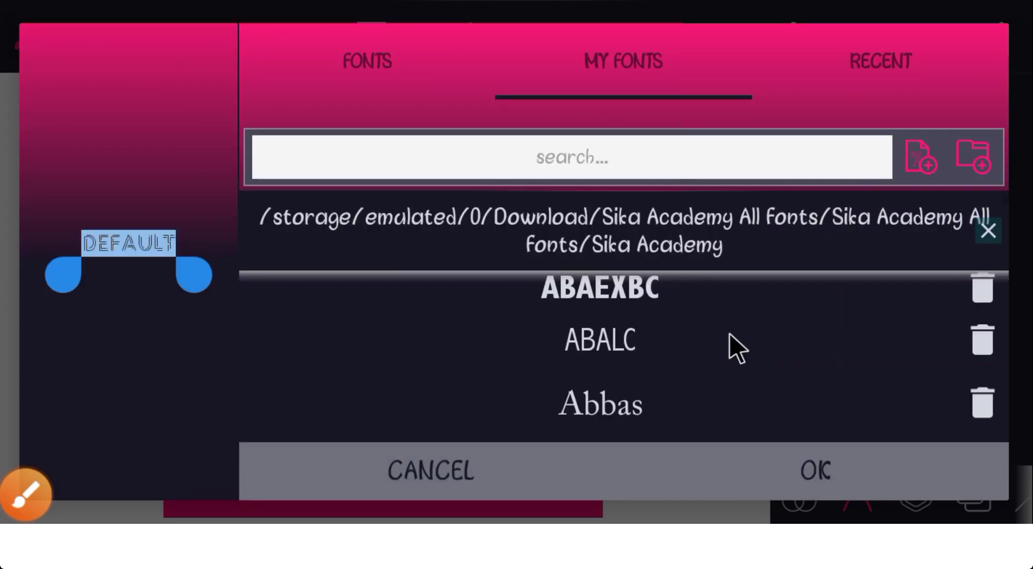
pyautogui.scroll(-5, 729, 333)
pyautogui.scroll(-5, 716, 343)
pyautogui.scroll(-5, 710, 340)
pyautogui.scroll(-5, 699, 339)
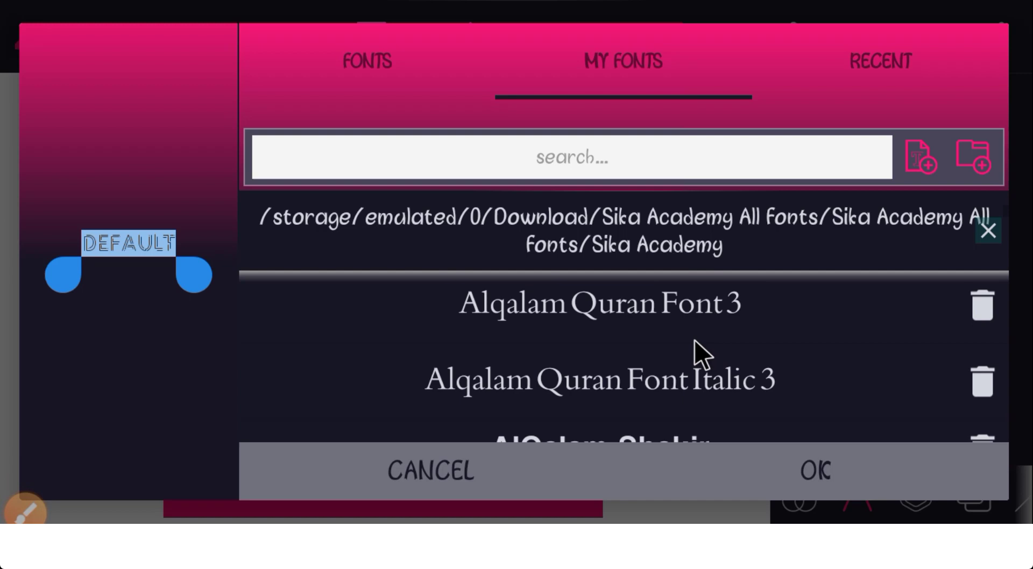